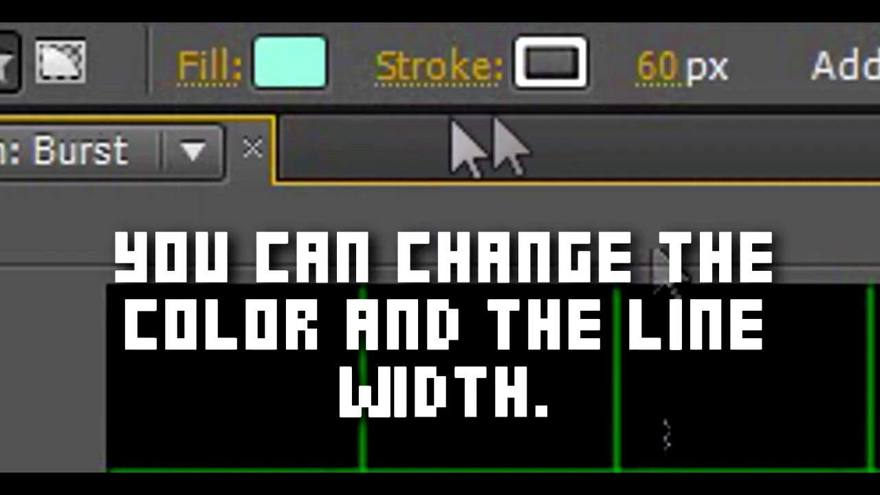
Adjust the stroke width of the line shape
mouse_move(662, 73)
mouse_down()
mouse_move(697, 103)
mouse_move(750, 83)
mouse_up()
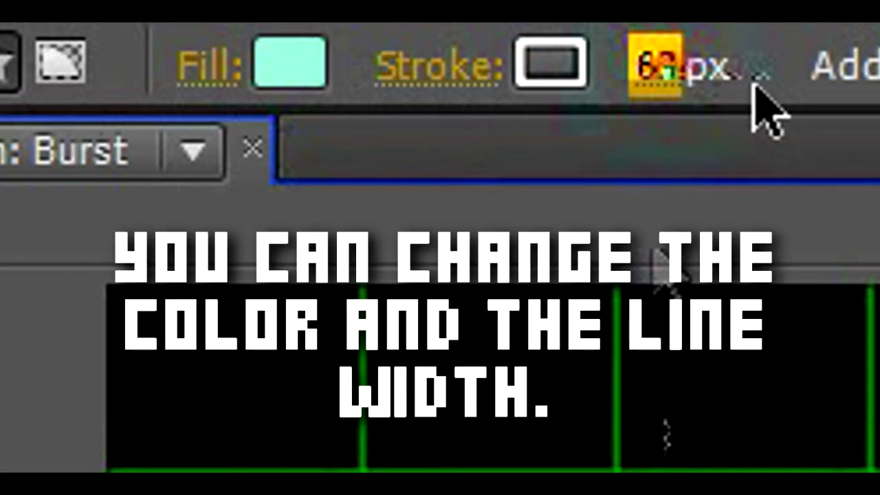
drag(669, 94, 619, 102)
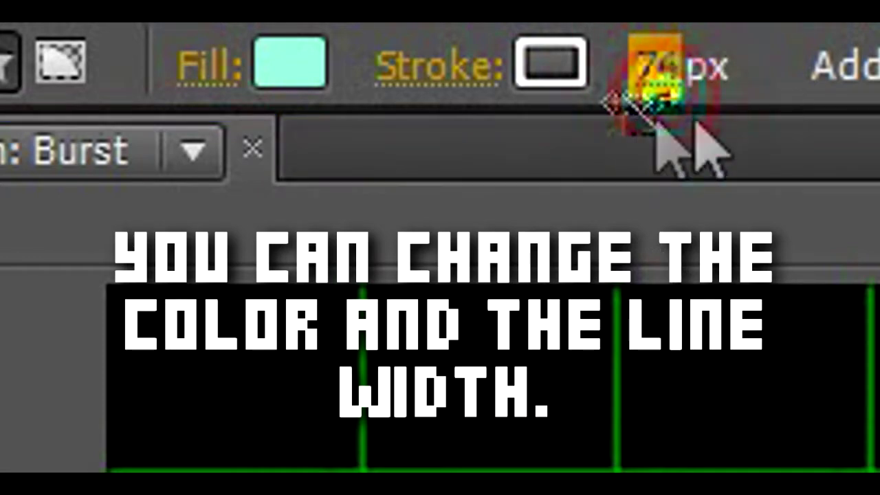
mouse_move(683, 108)
mouse_down()
mouse_move(653, 100)
mouse_move(668, 122)
mouse_up()
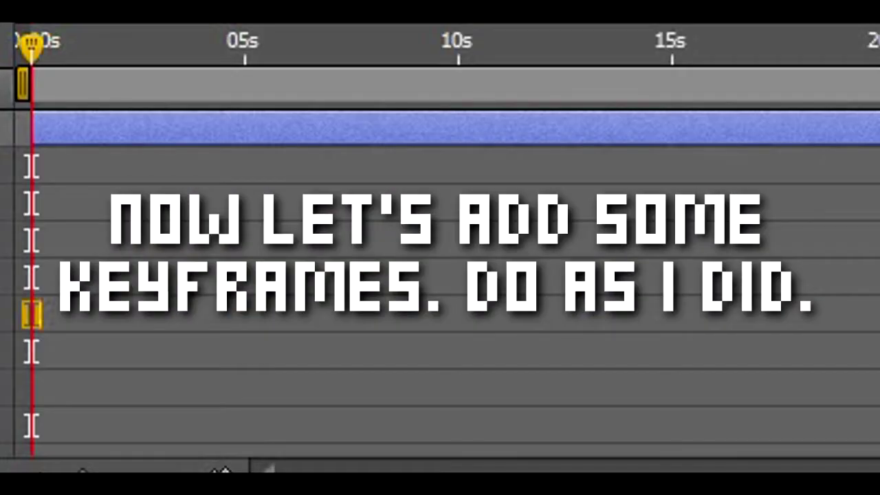
Keyframe the trim path's Start at 0 s and about 1.5 s, and place its first End keyframe at about 0.6 s
click(1, 315)
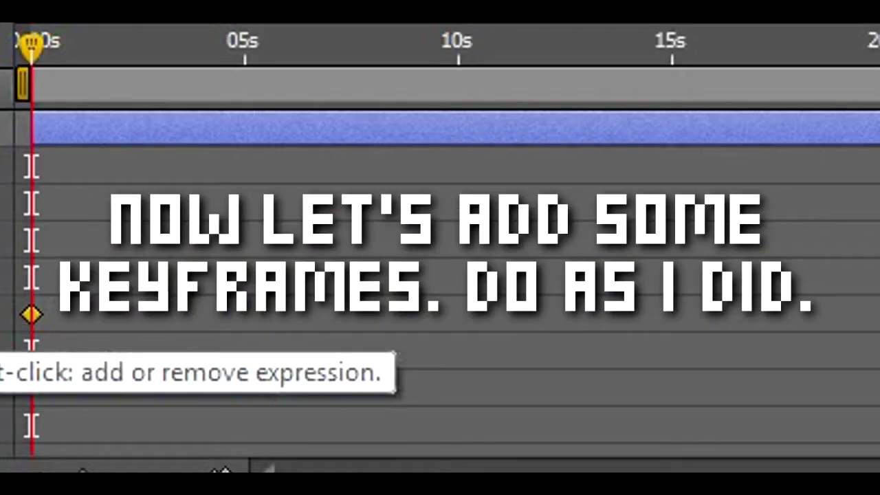
click(31, 278)
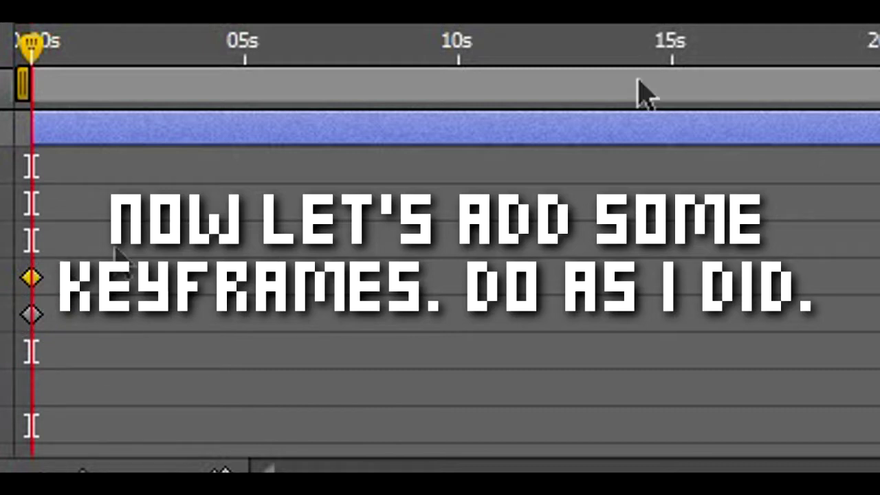
drag(879, 27, 307, 54)
drag(32, 315, 153, 326)
drag(232, 60, 357, 86)
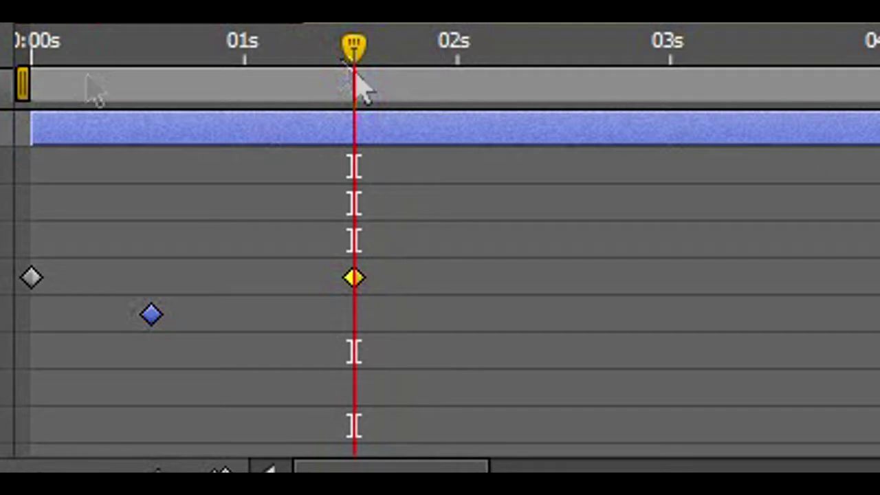
Preview the trim path animation from the start of the composition
drag(76, 72, 8, 58)
key(KP_0)
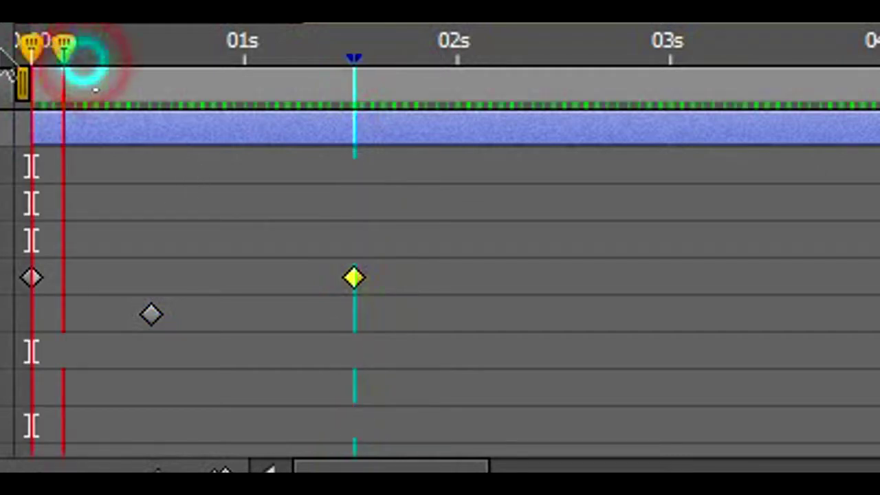
click(597, 252)
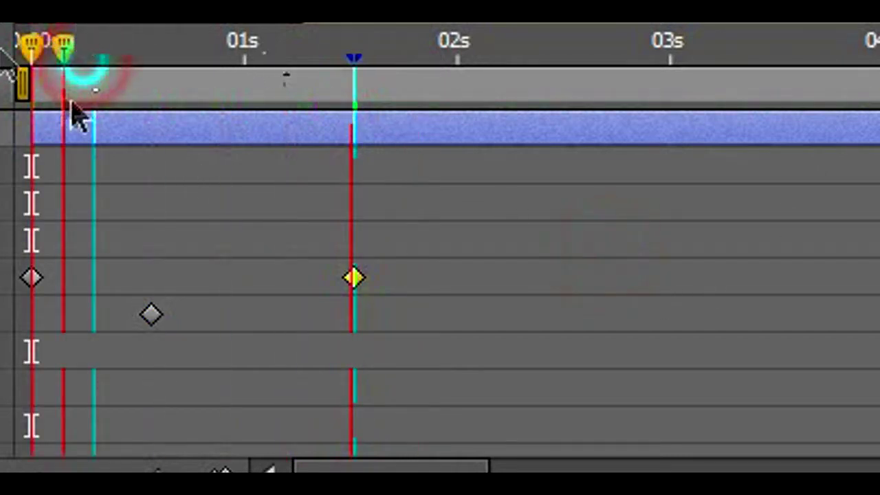
Move the first End keyframe to about 0.4 s and add a second End keyframe at about 1.5 s
mouse_move(153, 323)
drag(153, 323, 113, 318)
click(353, 76)
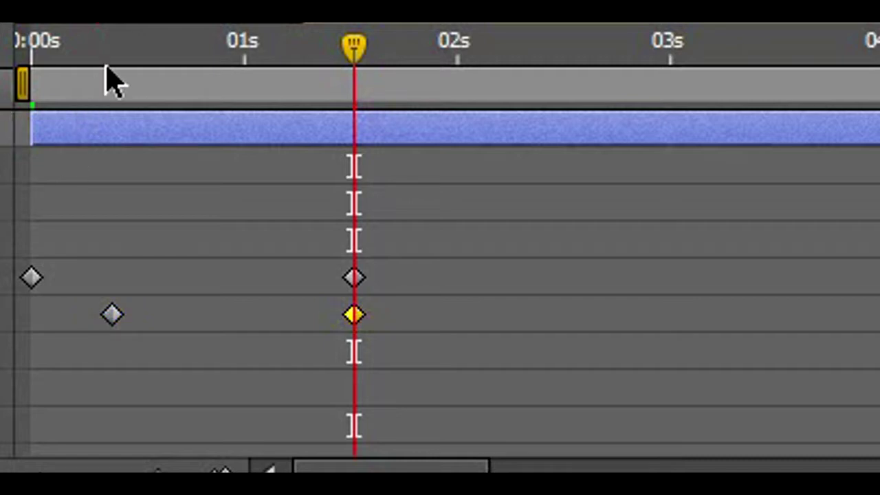
Preview the animation from the start, and move the first End keyframe to about 0.5 s
drag(107, 66, 31, 72)
key(KP_0)
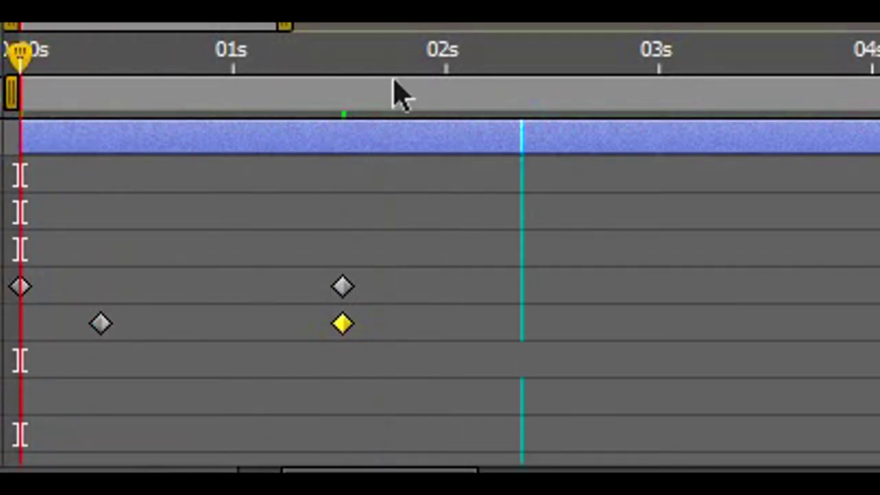
click(102, 328)
drag(117, 331, 126, 333)
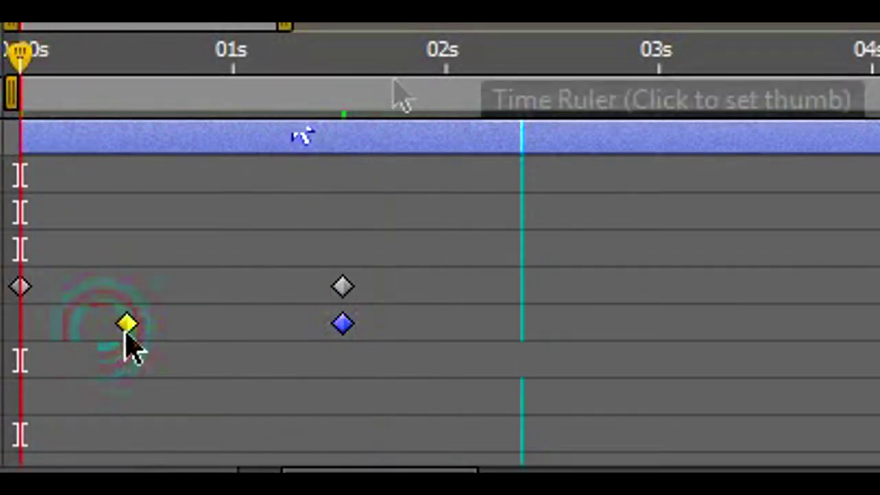
click(345, 54)
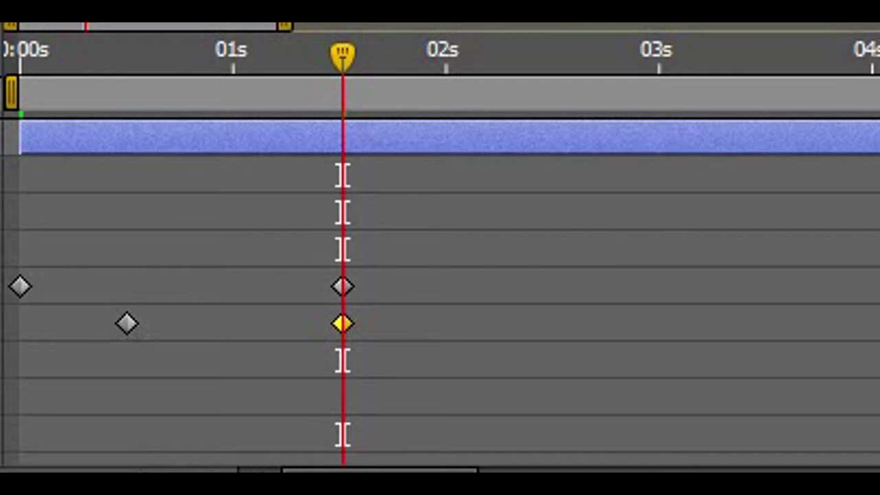
Apply Easy Ease to all Start and End keyframes and show their curves in the graph editor
key(ctrl+shift+a)
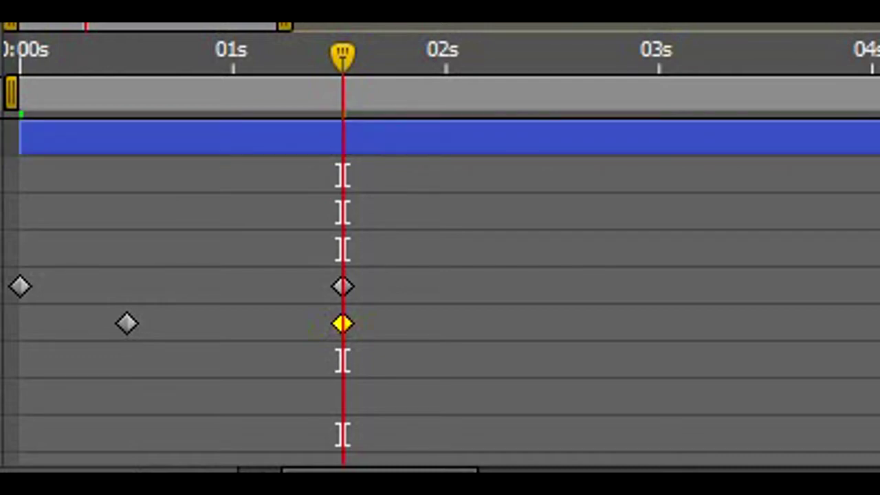
drag(418, 240, 306, 278)
drag(195, 307, 16, 331)
key(F9)
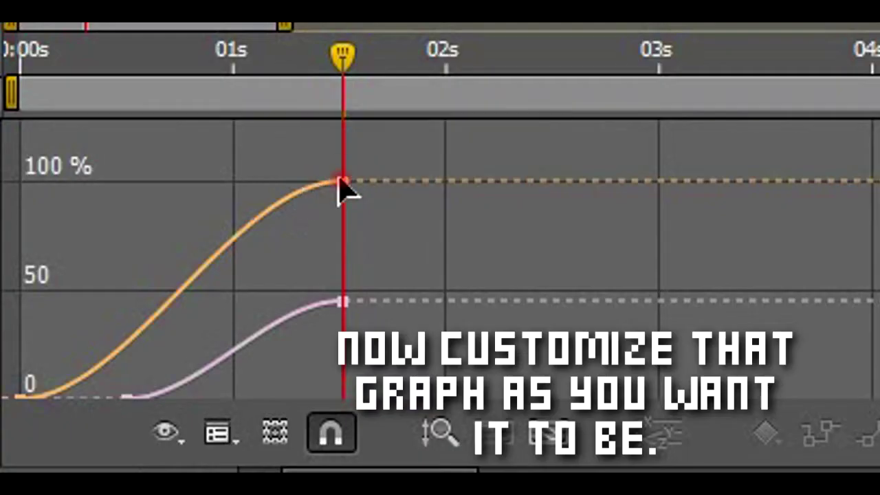
Reshape the Start and End curves so both rise steeply at first and ease gradually into their last keyframes
drag(340, 182, 20, 182)
drag(130, 397, 24, 397)
click(345, 302)
drag(271, 301, 126, 302)
drag(200, 396, 130, 399)
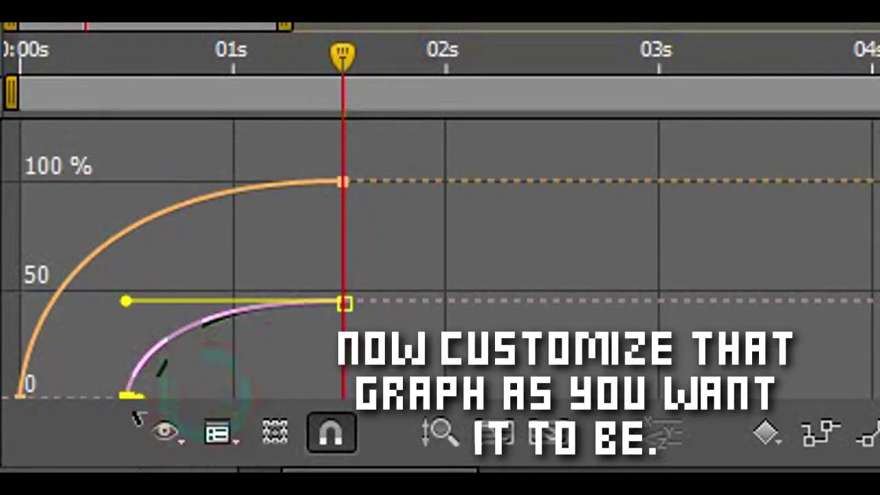
Return to the keyframe view and preview the eased animation from the start
key(shift+F3)
drag(72, 63, 19, 63)
key(KP_0)
click(65, 246)
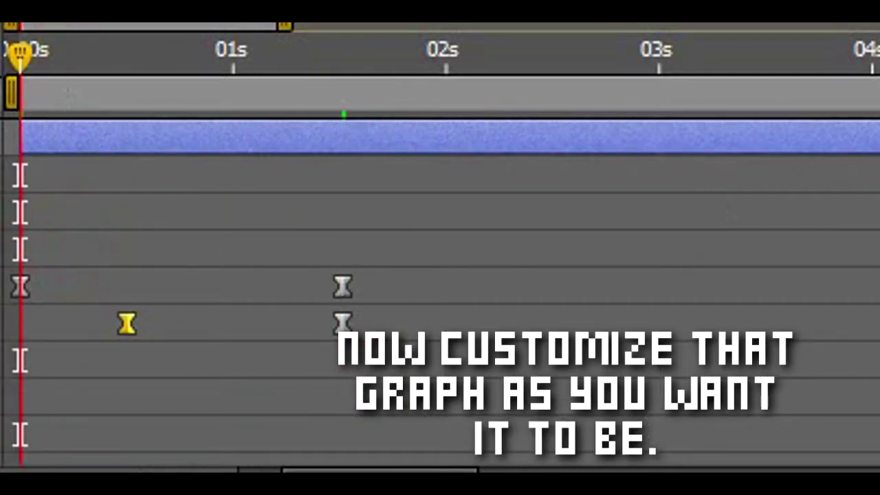
key(KP_0)
click(360, 180)
Set the keyframed Stroke Width of Stroke 1 to 68
drag(124, 27, 135, 27)
key(shift+F3)
drag(72, 301, 235, 313)
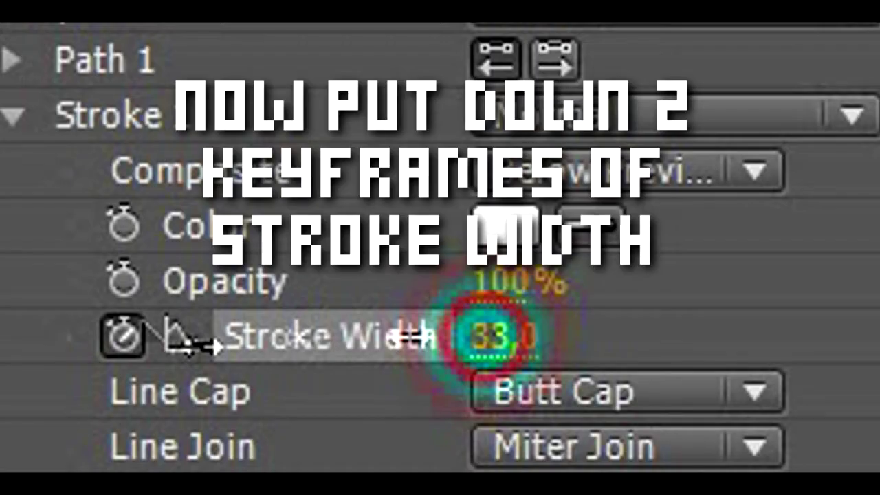
drag(493, 336, 518, 335)
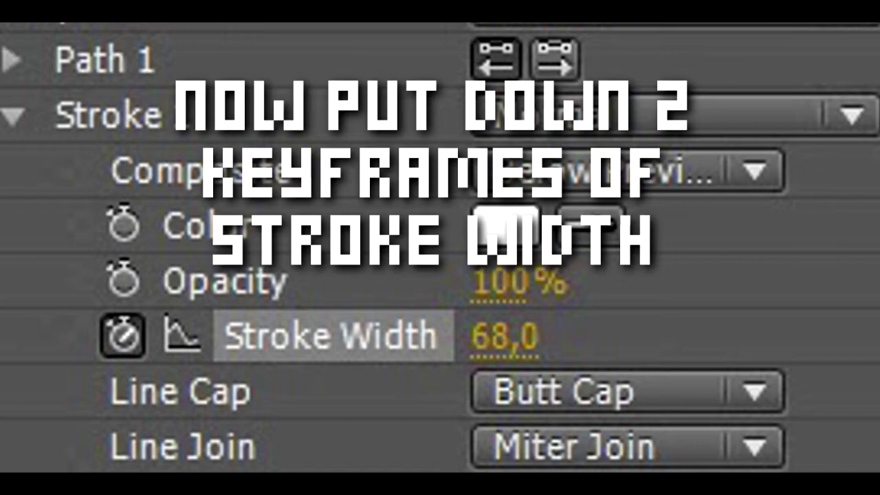
Preview the line animation with its keyframed stroke width
scroll(440, 275, down, 2)
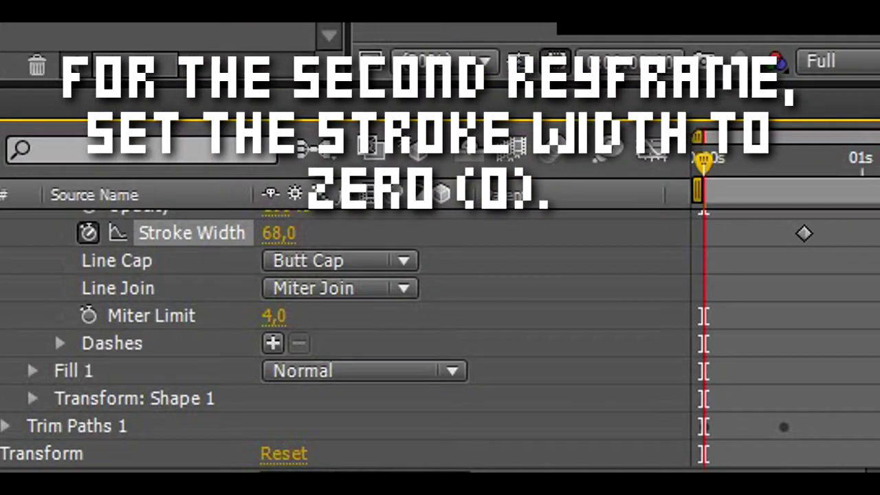
click(827, 172)
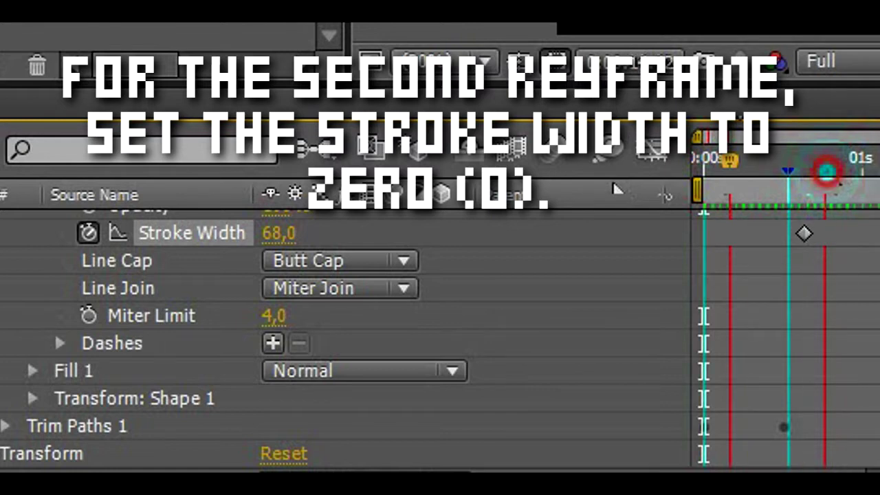
click(874, 347)
Collapse Shape 1, expand Trim Paths 1, and set its End value to 24% at 0:00:01:31
scroll(40, 255, up, 3)
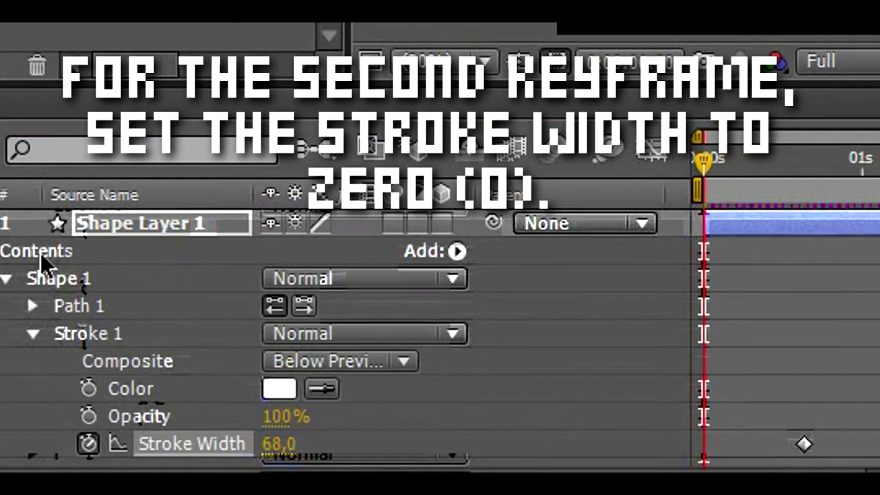
click(32, 335)
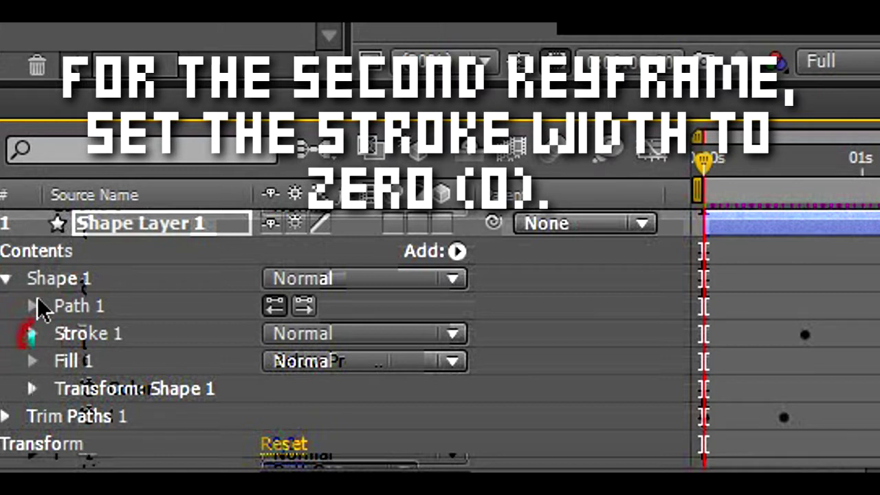
click(6, 278)
click(5, 306)
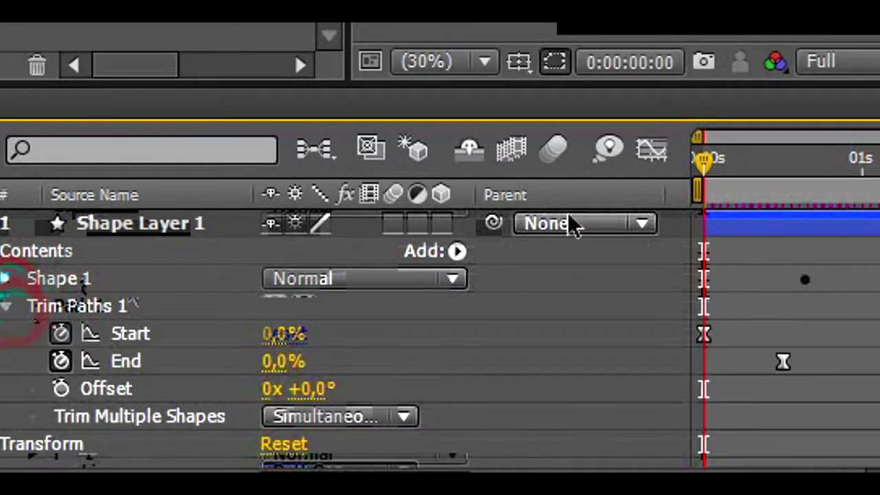
key(space)
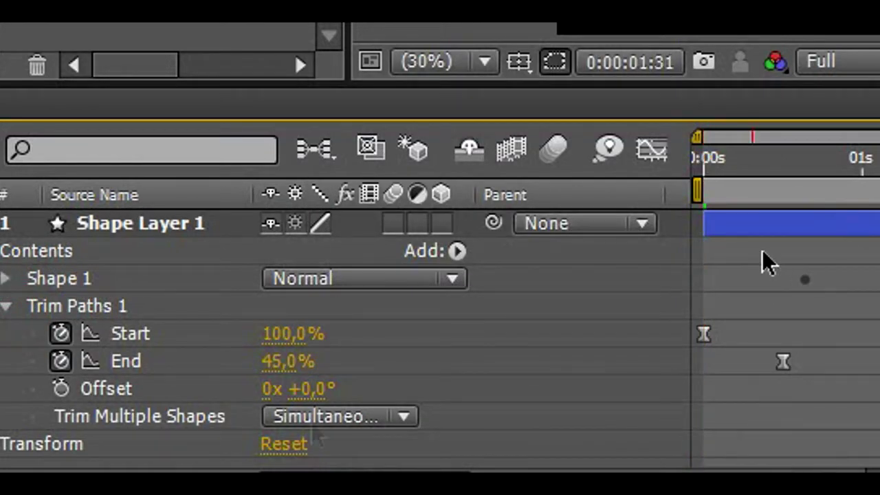
drag(279, 362, 265, 394)
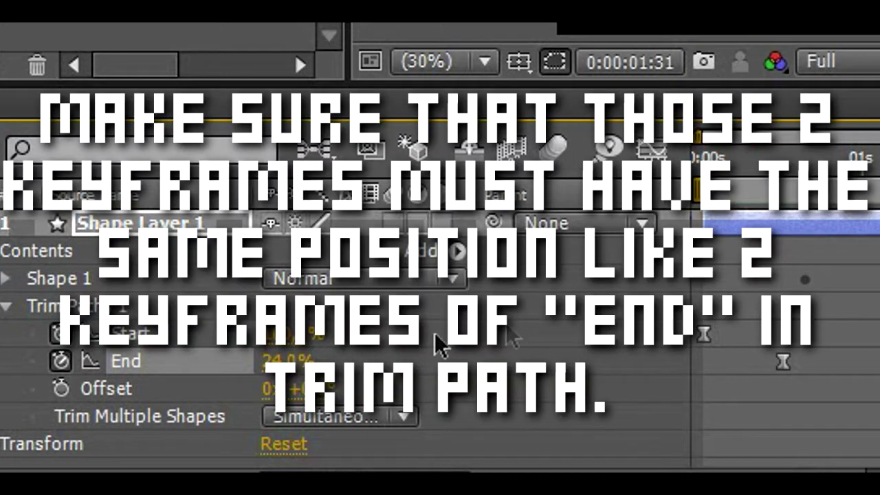
Duplicate Shape Layer 1
click(795, 388)
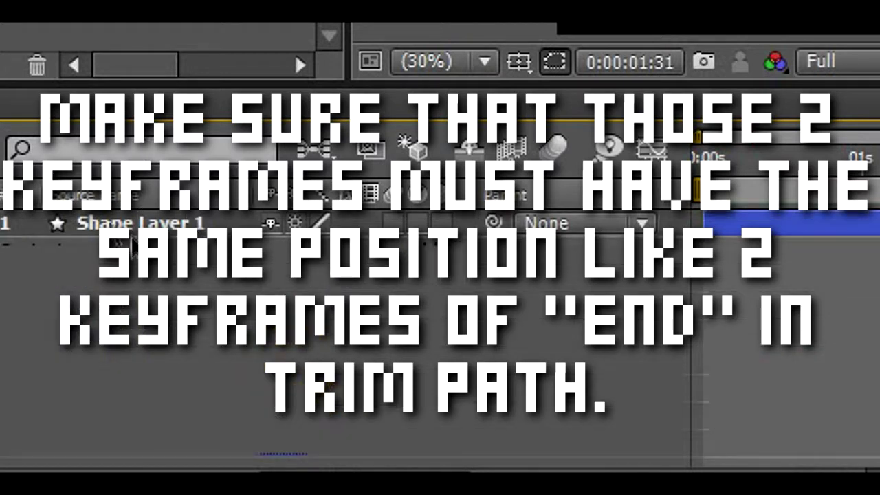
click(126, 227)
key(ctrl+d)
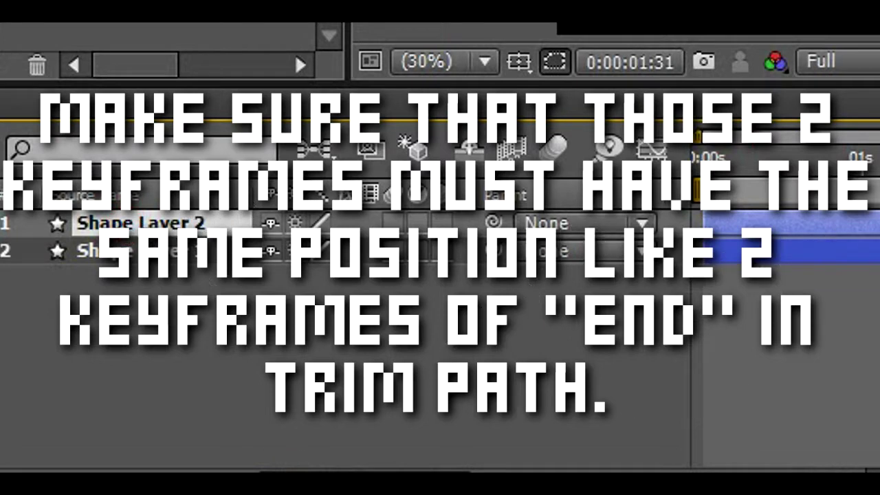
Set the rotation of Shape Layer 2 to 15°
click(1, 224)
click(1, 281)
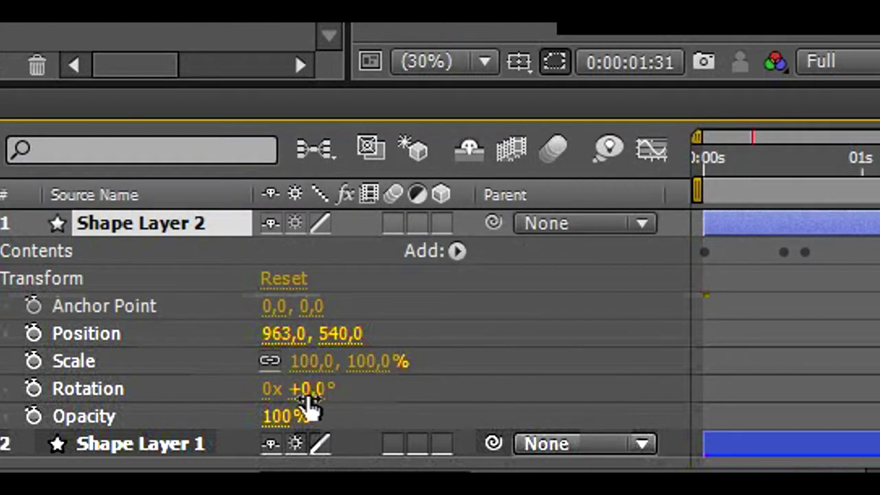
click(313, 391)
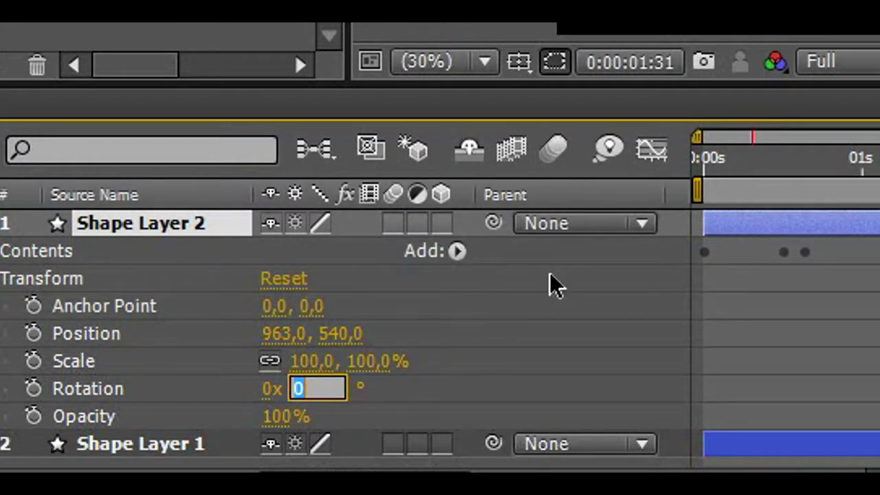
text(15)
click(412, 110)
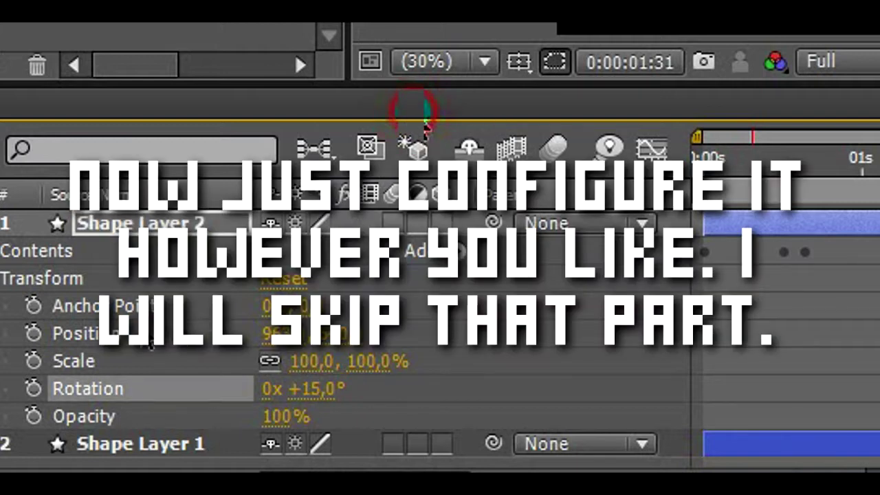
Expand the Stroke 1 properties of Shape Layer 2 and open its stroke color for editing
click(3, 278)
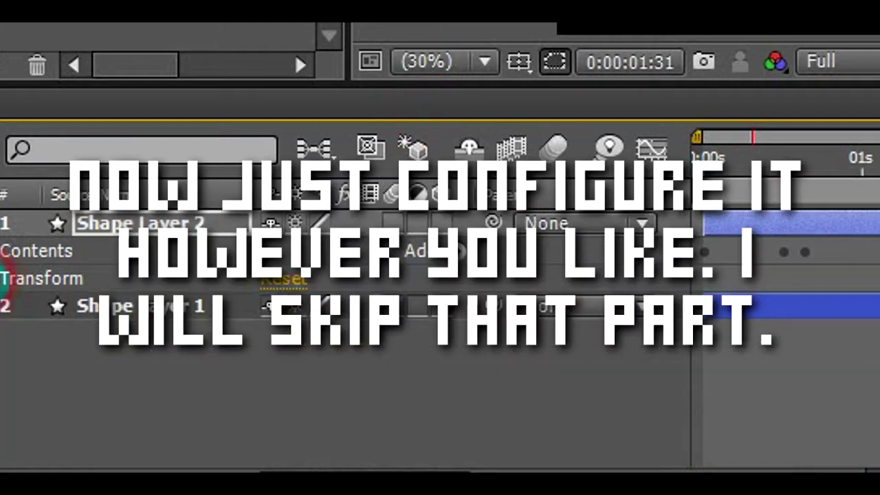
click(2, 251)
click(6, 278)
click(33, 333)
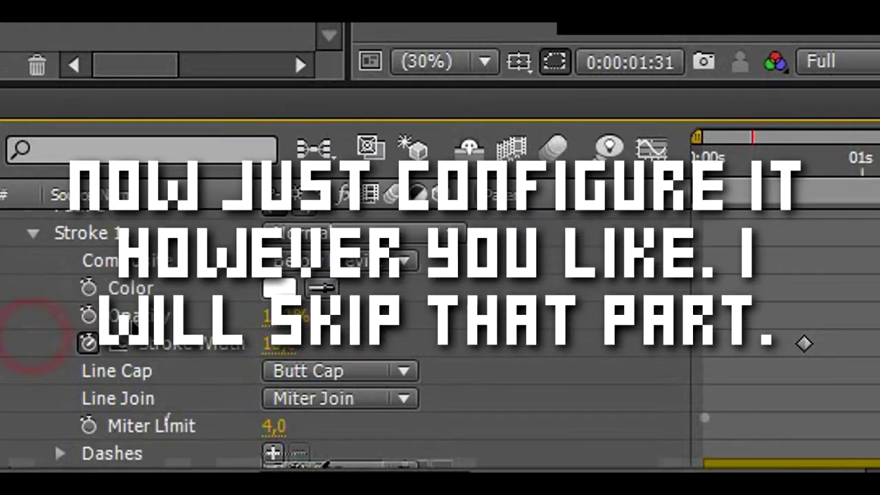
click(279, 285)
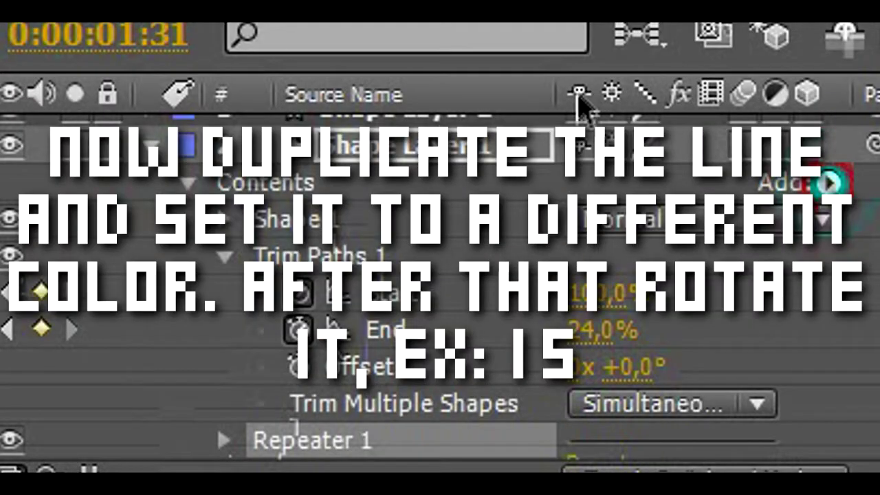
Collapse Trim Paths 1 on Shape Layer 1, expand Repeater 1, and set its Copies to 12 by entering 360/30
click(225, 255)
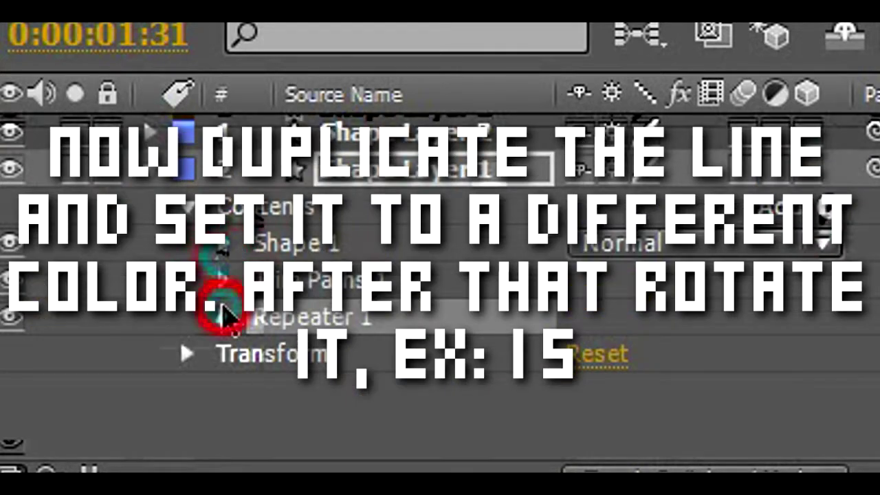
click(223, 317)
scroll(360, 321, down, 2)
click(579, 296)
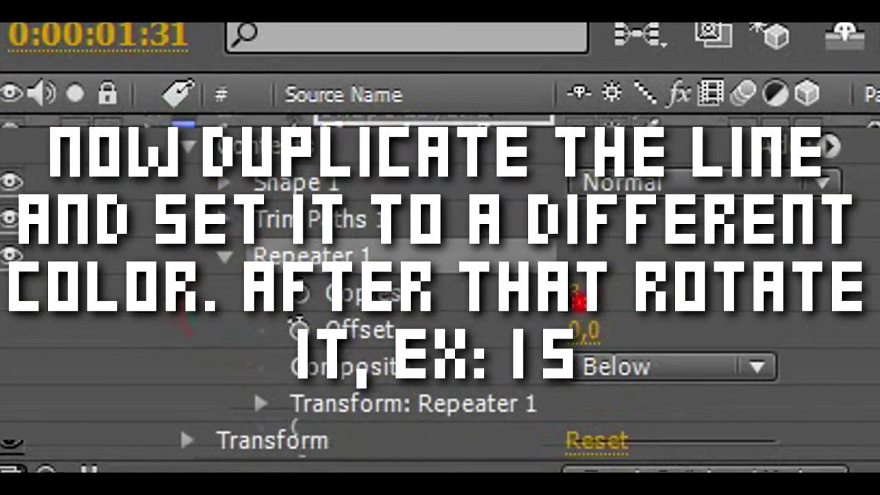
text(3)
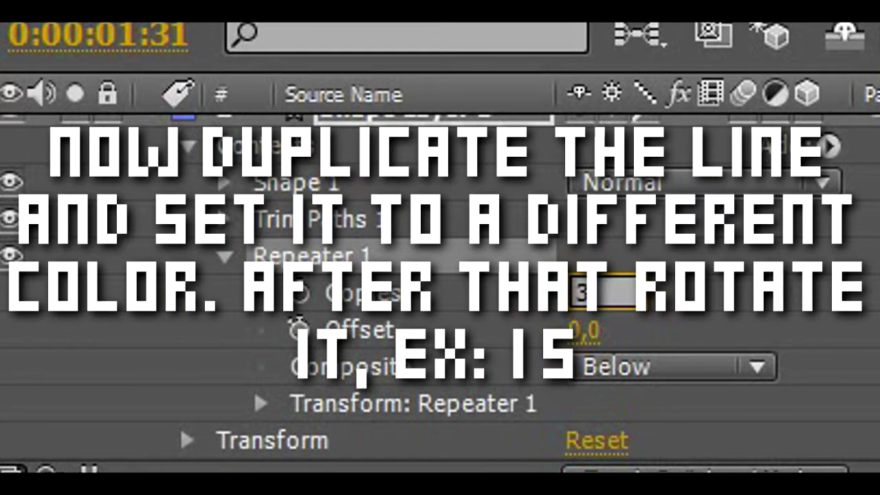
text(60/36)
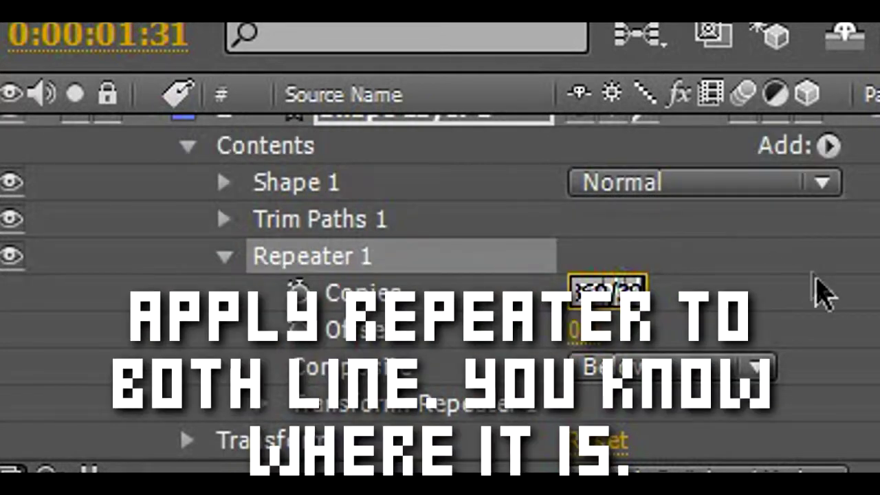
click(790, 319)
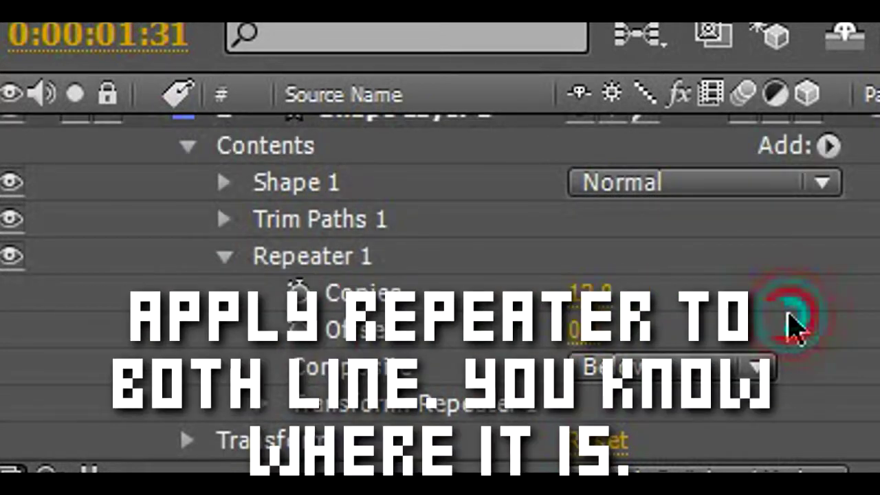
Set the transform of Repeater 1 on Shape Layer 1 to position 0, 0 and rotation 30°
scroll(265, 413, down, 4)
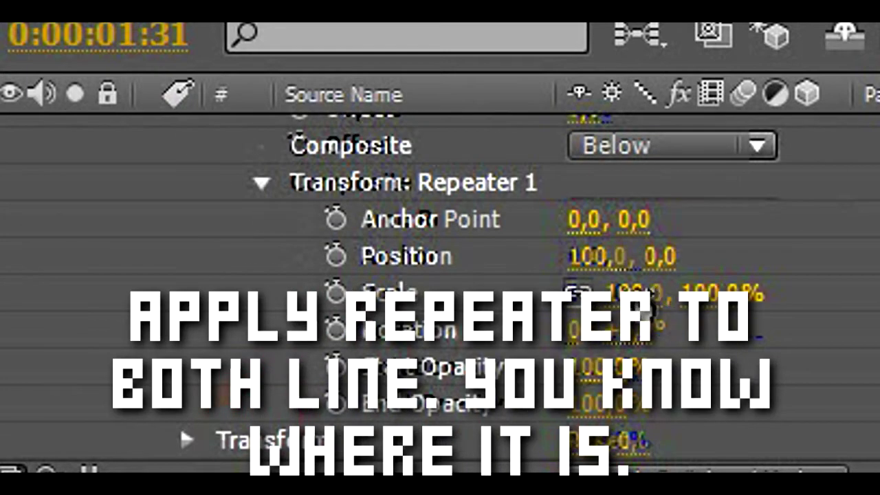
click(624, 257)
text(0)
click(851, 261)
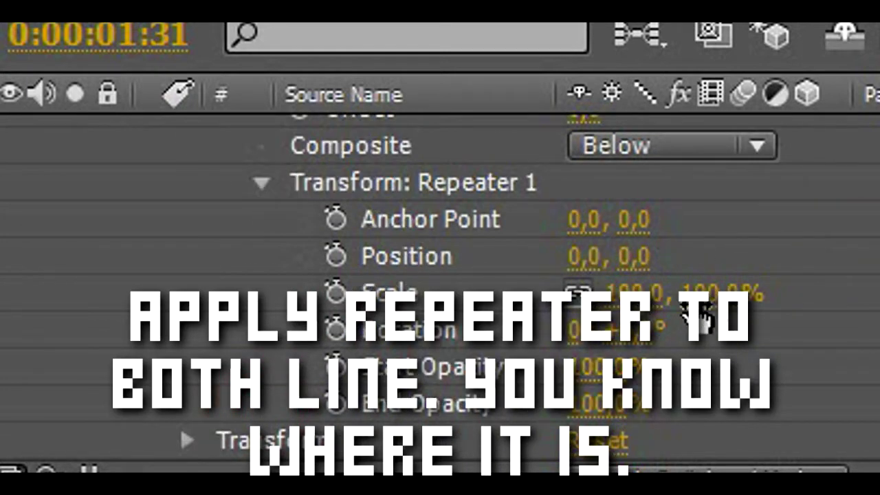
click(646, 330)
text(3)
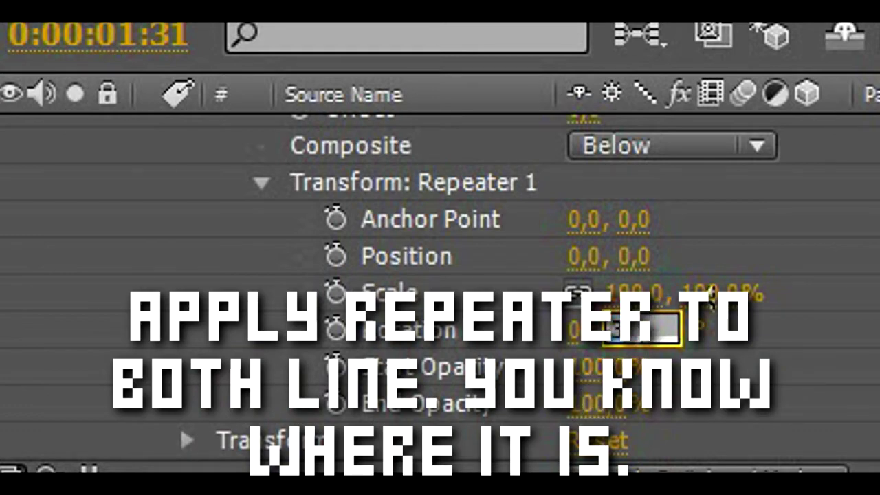
text(0)
key(Return)
Collapse Shape Layer 1, expand Shape Layer 2, collapse its contents, and open its list of shape operators to add
scroll(344, 260, up, 4)
click(149, 169)
click(152, 132)
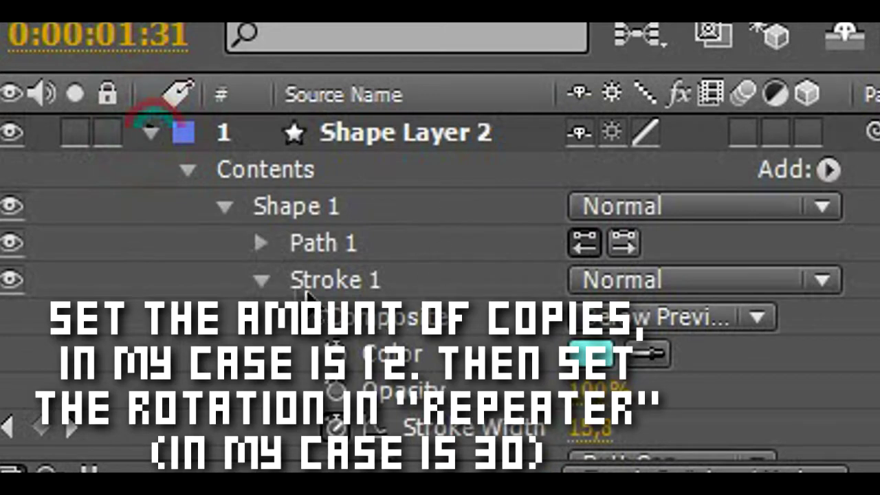
click(261, 280)
click(215, 205)
click(187, 169)
click(830, 170)
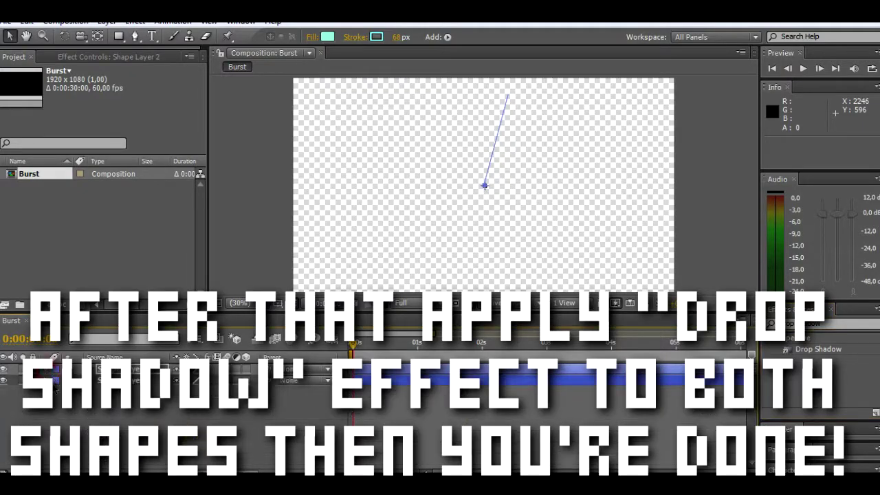
Apply Drop Shadow to Shape Layer 1 and, at 0:00:00:55, set its Distance to 15 and Opacity to 26%
drag(814, 349, 131, 381)
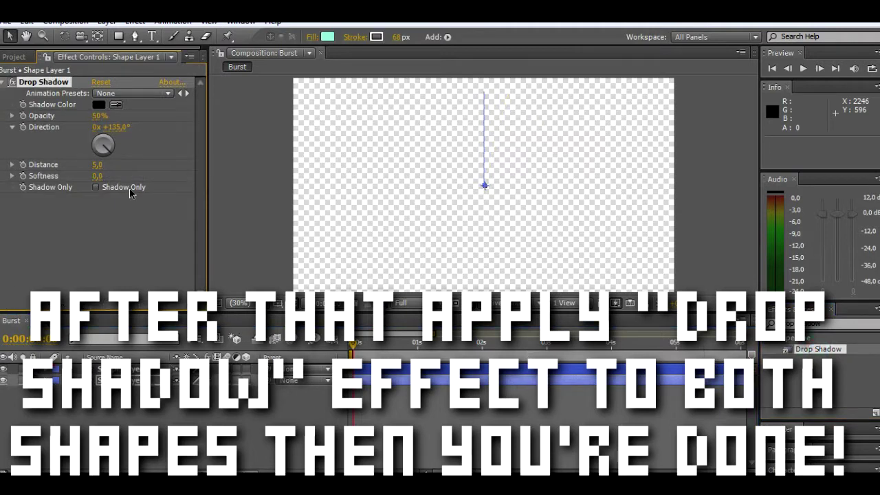
drag(387, 349, 413, 345)
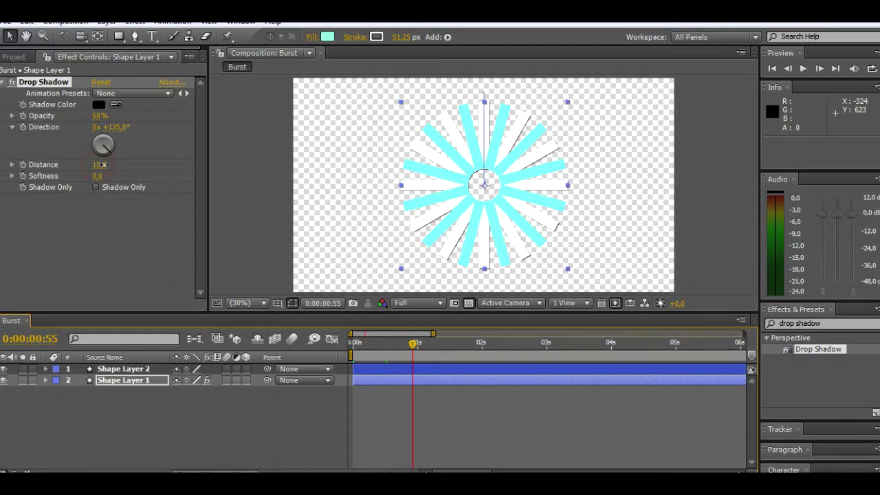
drag(98, 165, 103, 167)
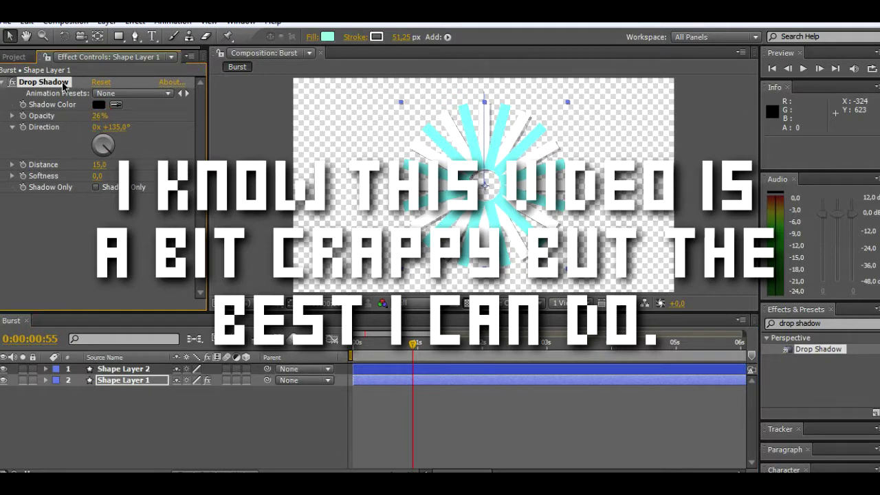
Paste the Drop Shadow effect of Shape Layer 1 onto Shape Layer 2 and deselect the layers
click(128, 371)
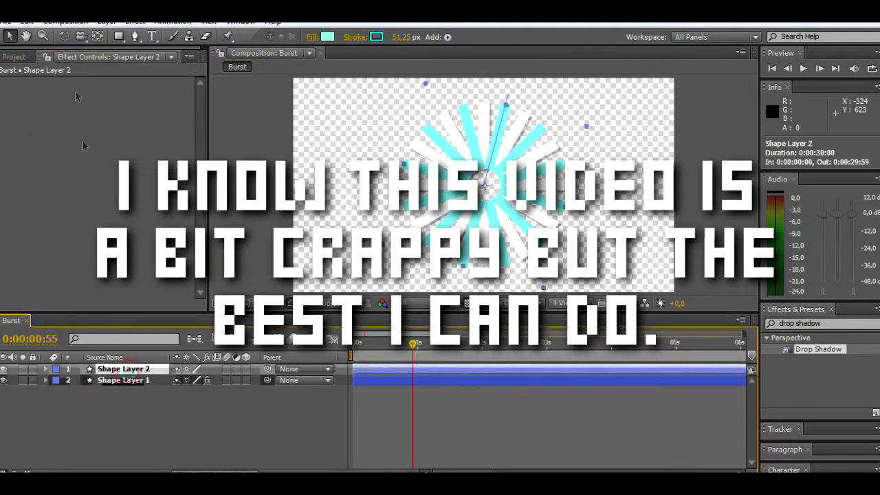
key(ctrl+v)
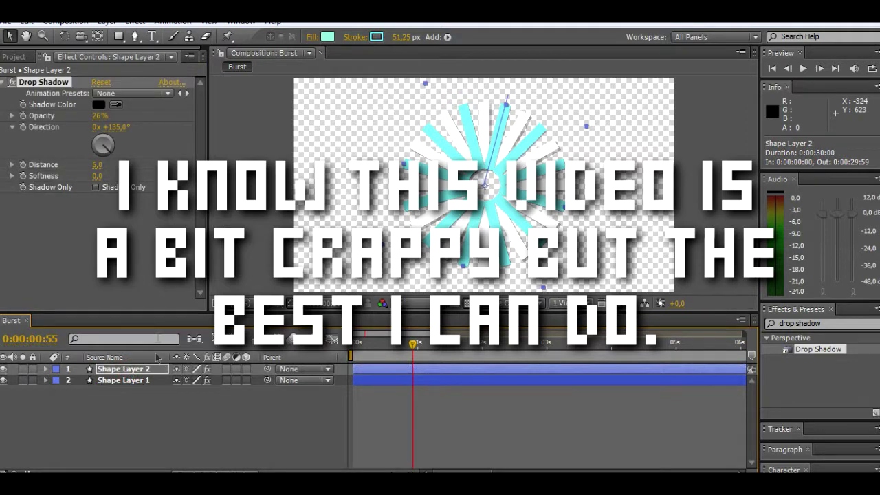
click(159, 411)
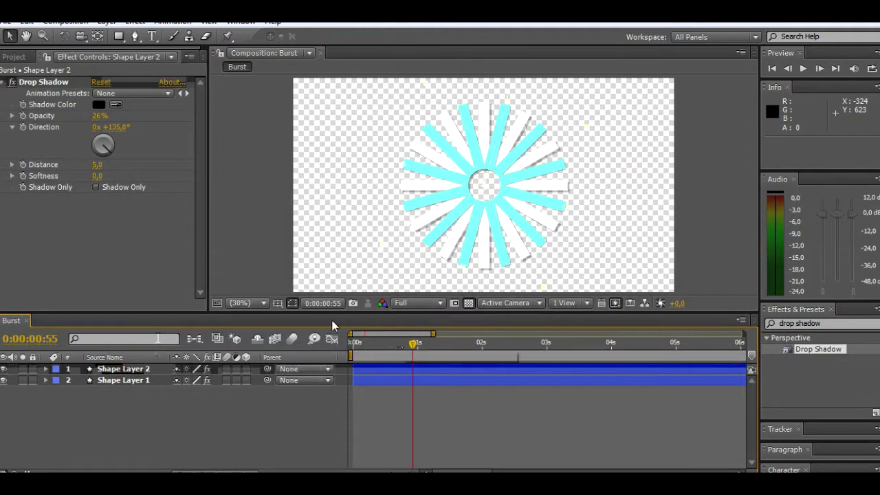
Return to 0:00:00:00 and run RAM previews of the Burst composition to review the animation
drag(402, 357, 291, 354)
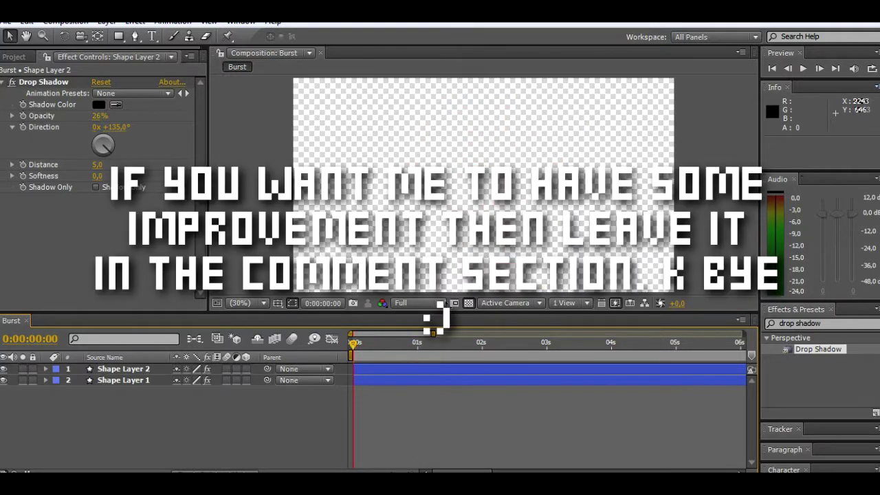
key(KP_0)
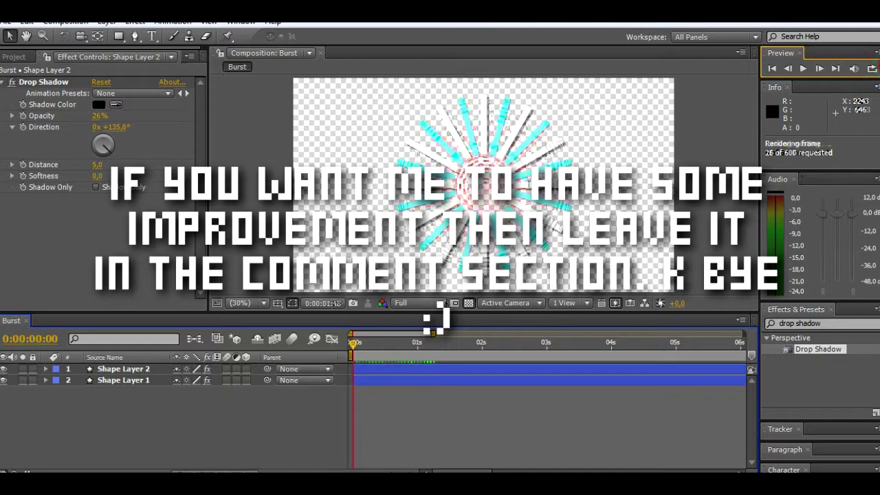
key(space)
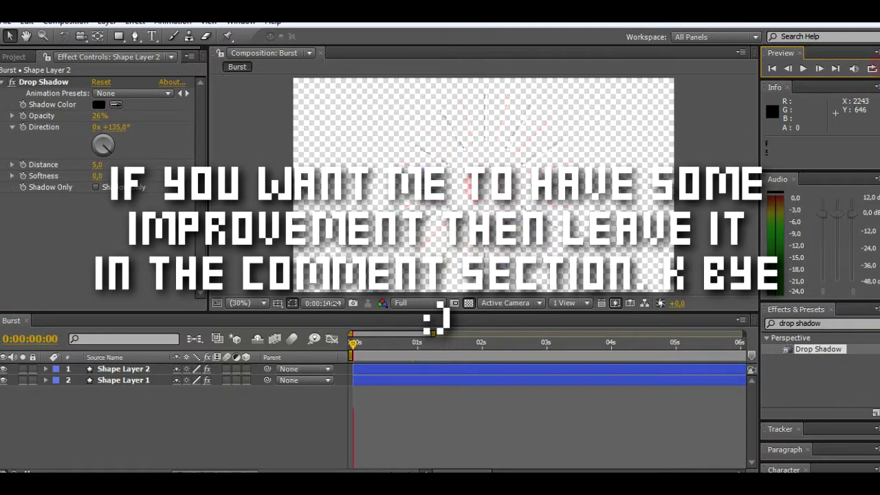
key(KP_0)
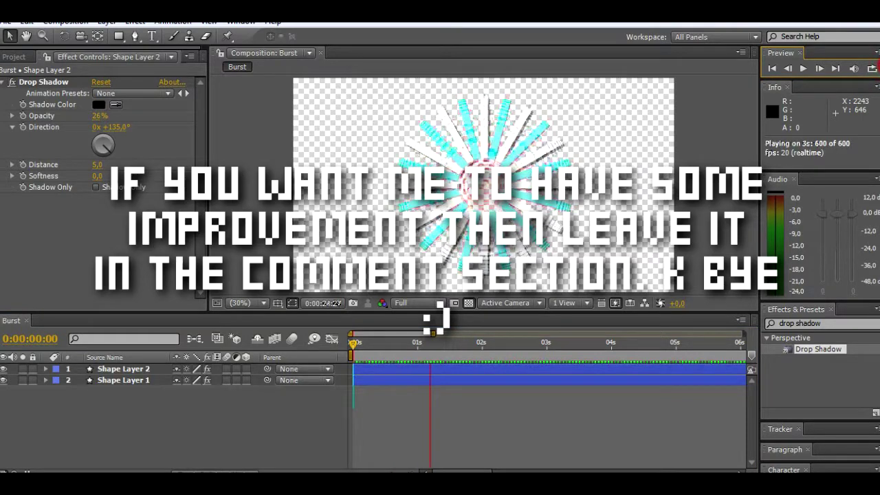
key(space)
key(KP_0)
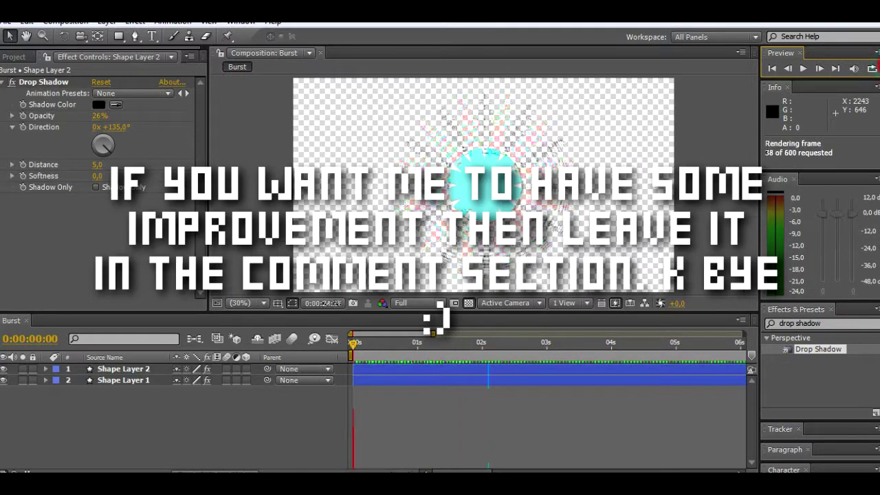
key(space)
key(KP_0)
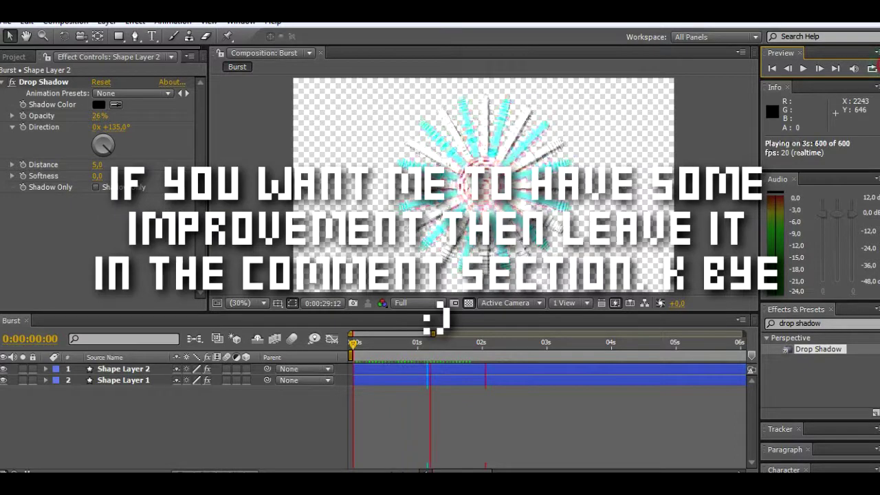
key(space)
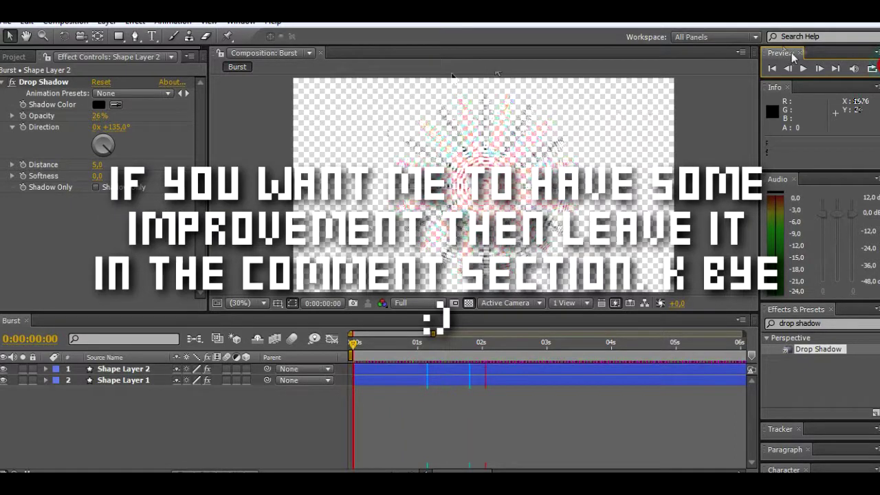